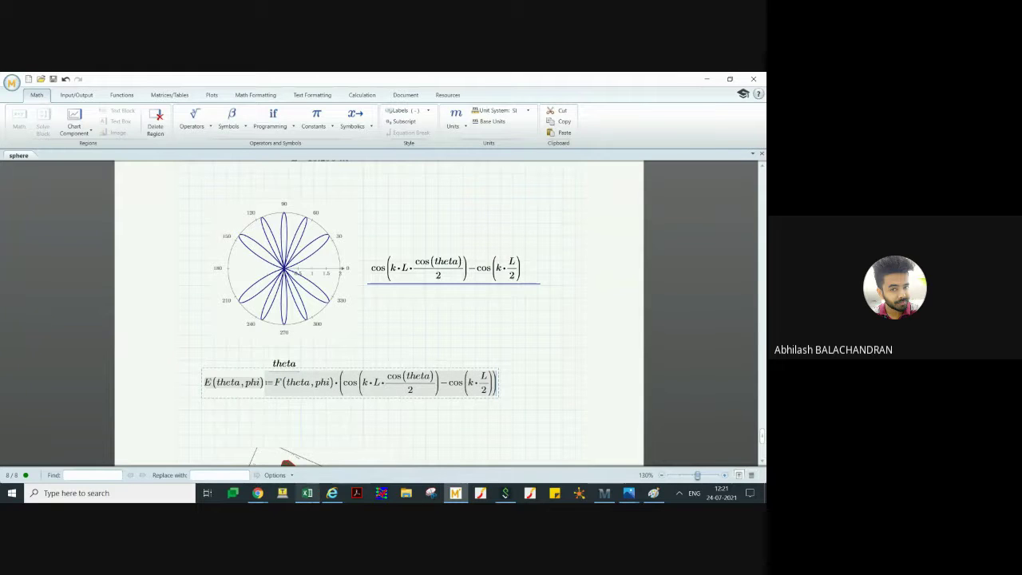
- Switch to the running slideshow in Chrome and advance past the "THANK YOU" slide to the "Any Queries?" slide
{"action": "mouse_move", "coordinate": [259, 495]}
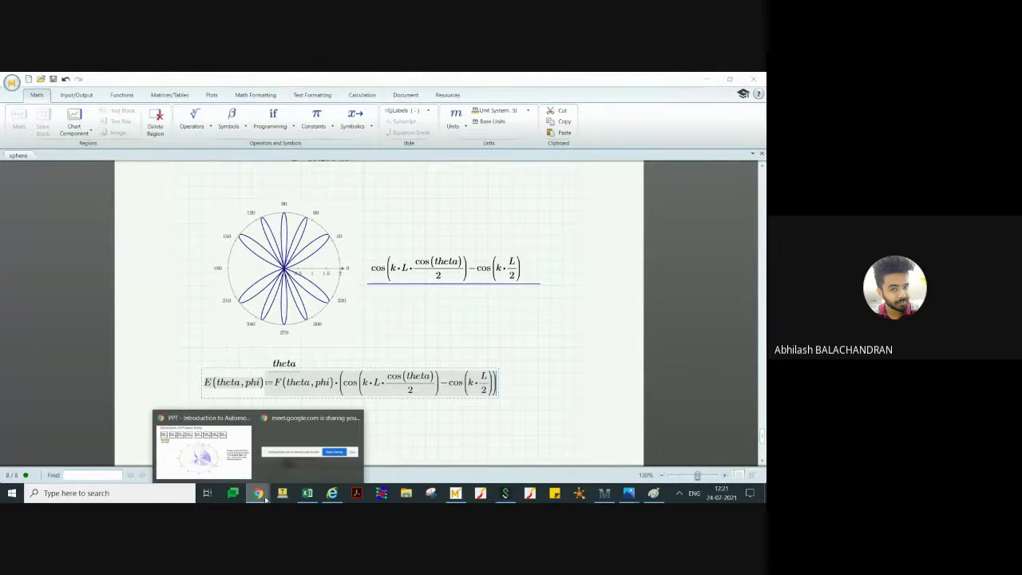
{"action": "left_click", "coordinate": [237, 471]}
{"action": "key", "text": "Right"}
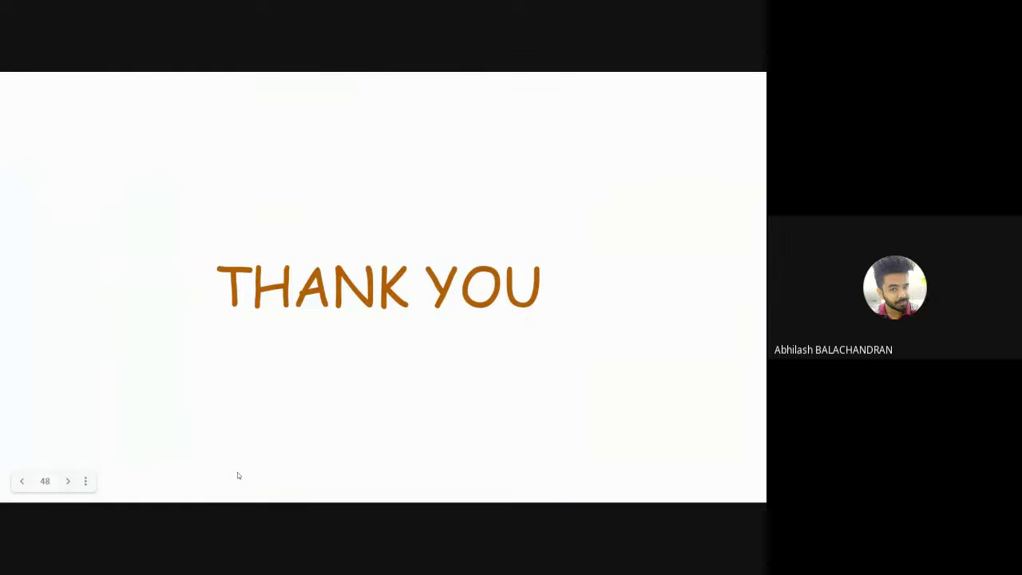
{"action": "key", "text": "Right"}
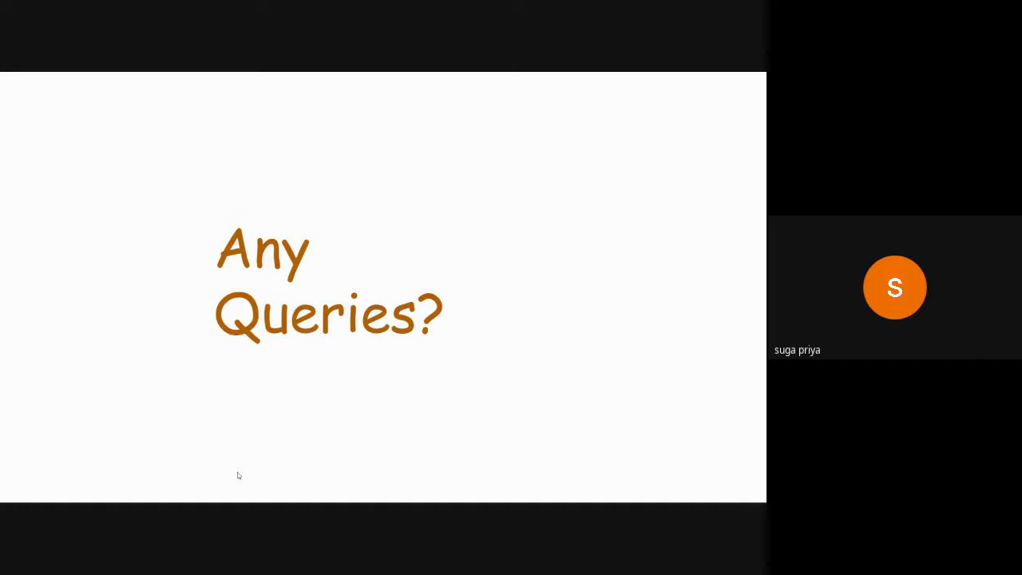
- Adjust the computer's sound volume while the "Any Queries?" slide is presented
{"action": "key", "text": "XF86AudioRaiseVolume"}
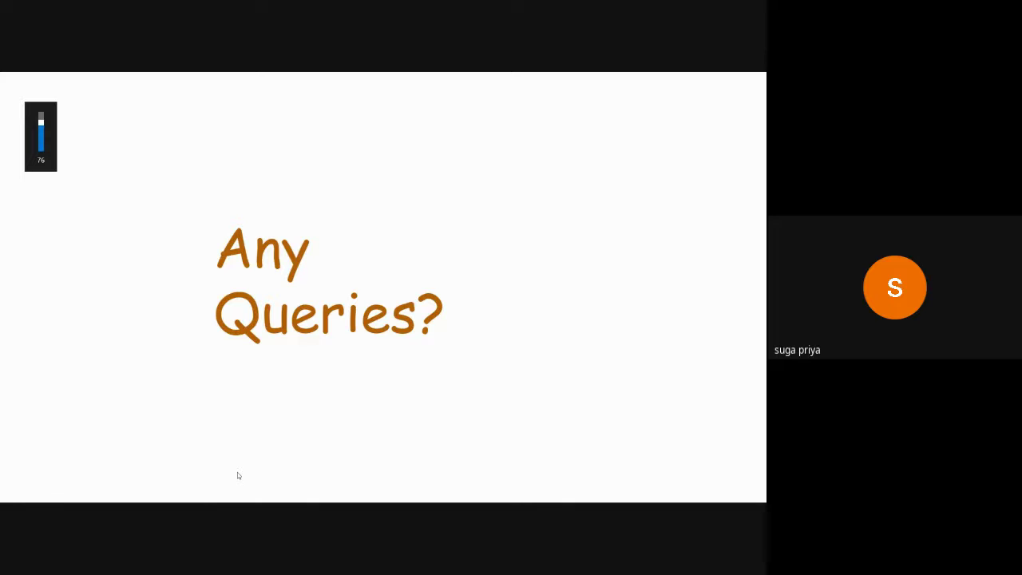
{"action": "key", "text": "XF86AudioLowerVolume"}
{"action": "key", "text": "XF86AudioLowerVolume"}
{"action": "key", "text": "XF86AudioLowerVolume"}
{"action": "key", "text": "XF86AudioLowerVolume"}
{"action": "key", "text": "XF86AudioLowerVolume"}
{"action": "key", "text": "XF86AudioLowerVolume"}
{"action": "key", "text": "XF86AudioLowerVolume"}
{"action": "key", "text": "XF86AudioLowerVolume"}
{"action": "key", "text": "XF86AudioLowerVolume"}
{"action": "key", "text": "XF86AudioLowerVolume"}
{"action": "key", "text": "XF86AudioLowerVolume"}
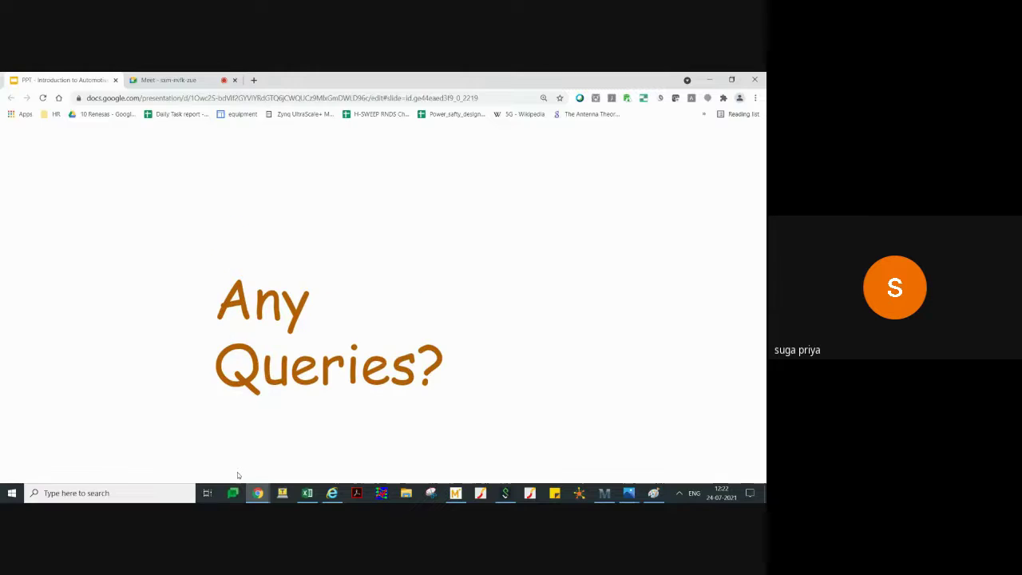
- Switch to the Excel workbook, add a new worksheet and enter 0 in row 5 of column 4
{"action": "left_click", "coordinate": [308, 492]}
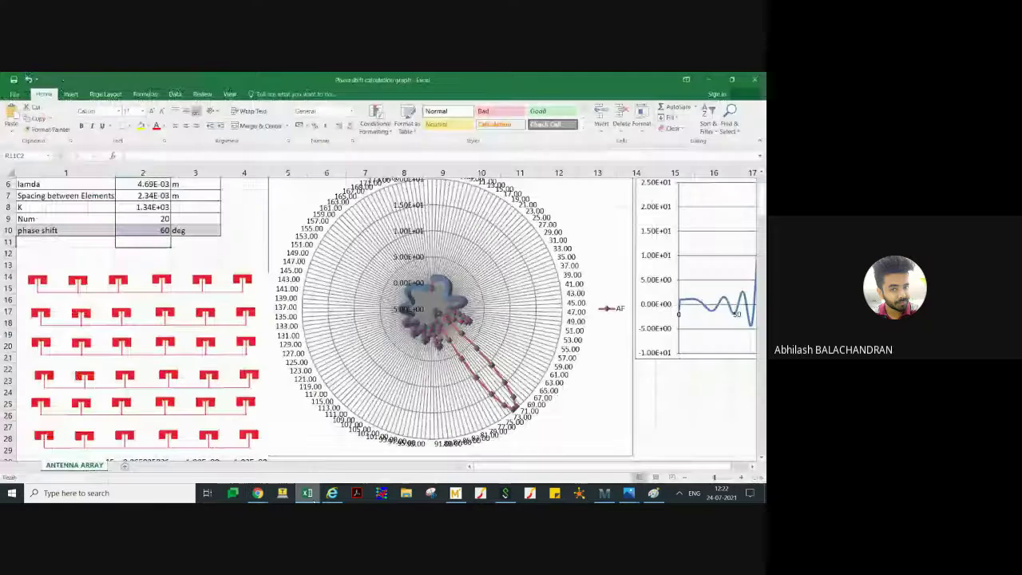
{"action": "left_click", "coordinate": [125, 466]}
{"action": "left_click", "coordinate": [111, 220]}
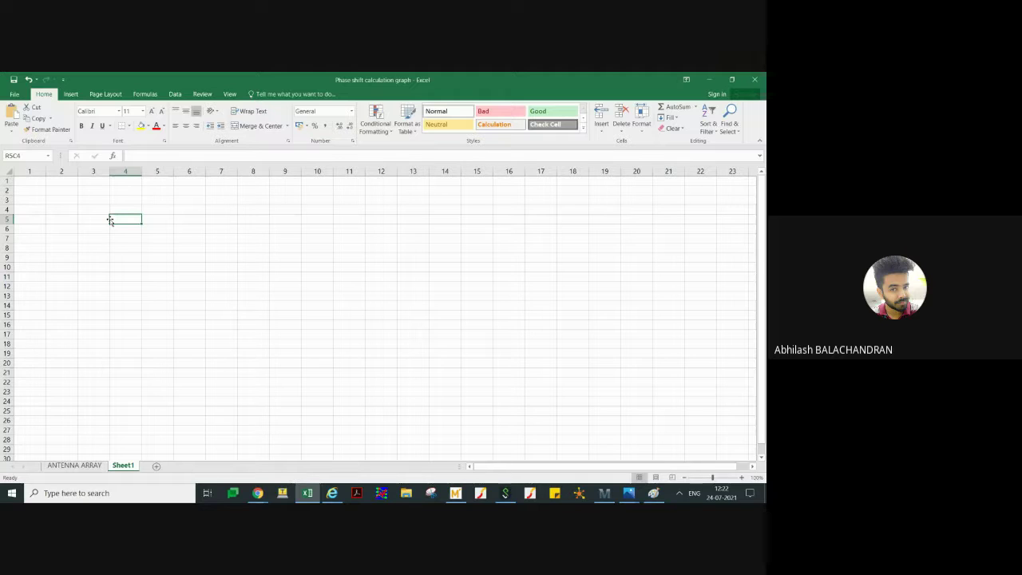
{"action": "type", "text": "0"}
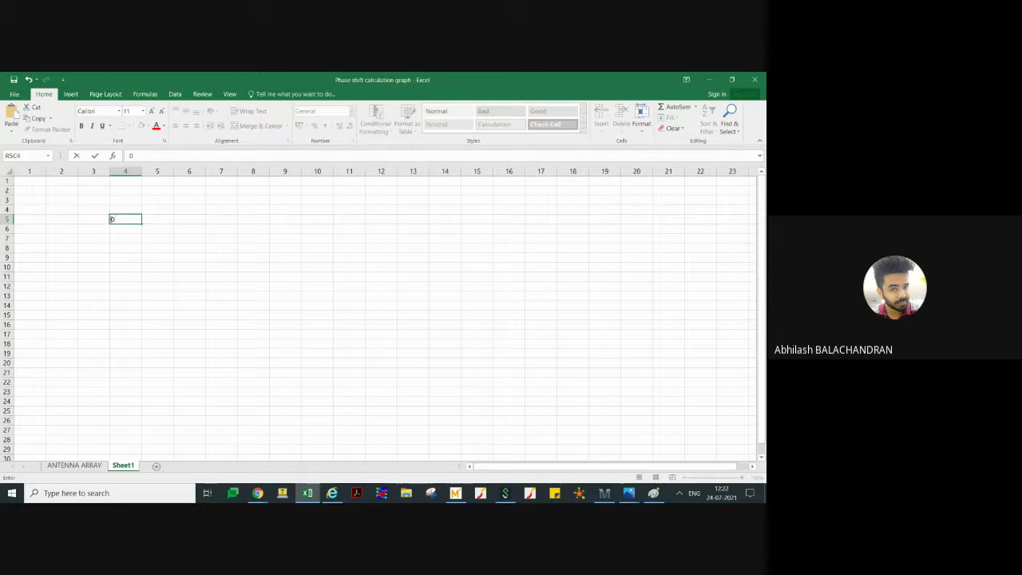
{"action": "key", "text": "Return"}
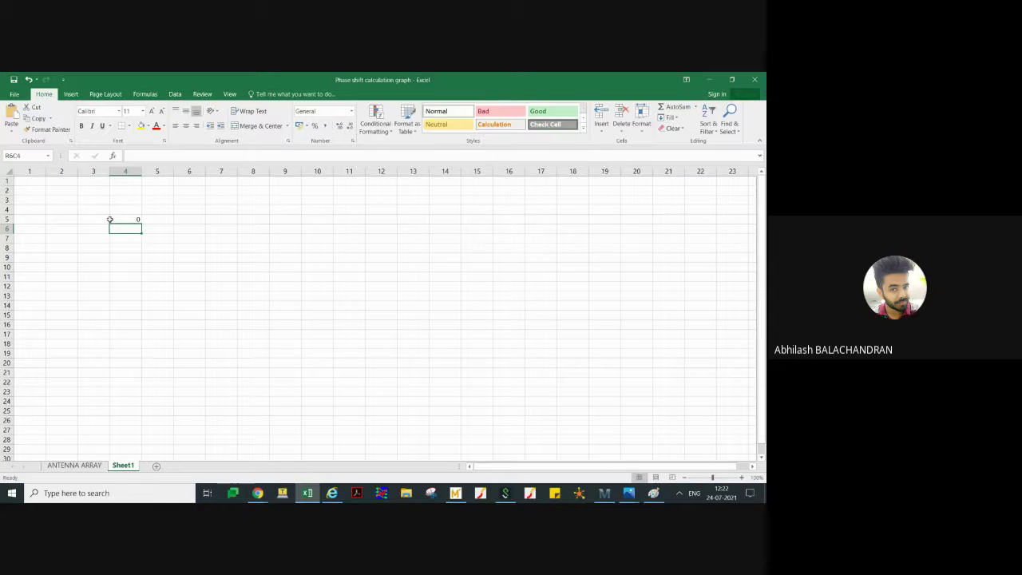
- Enter 2.71 in row 6 of column 4, directly below the 0
{"action": "type", "text": "2."}
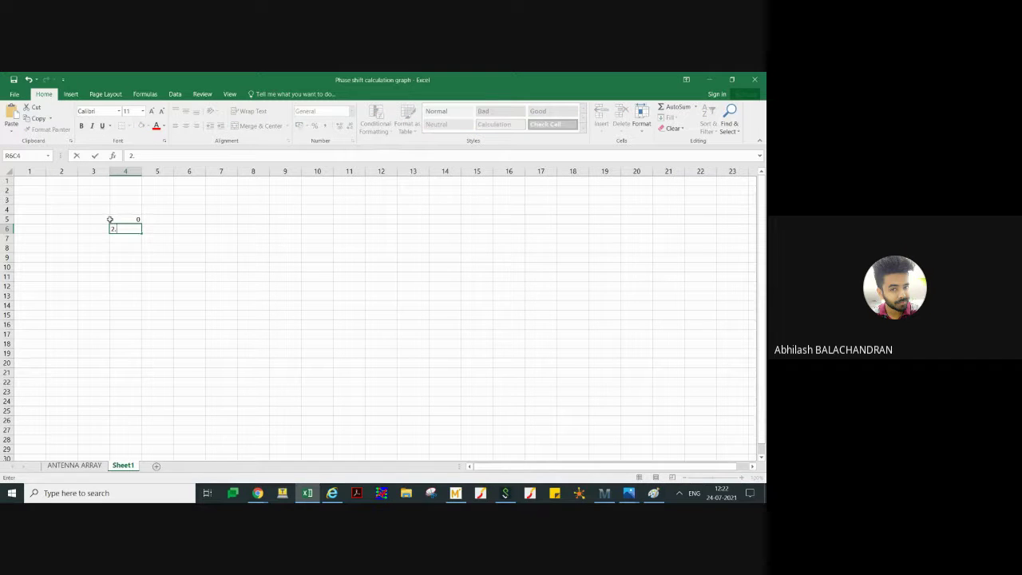
{"action": "type", "text": "17"}
{"action": "key", "text": "BackSpace"}
{"action": "key", "text": "BackSpace"}
{"action": "type", "text": "71"}
{"action": "key", "text": "Return"}
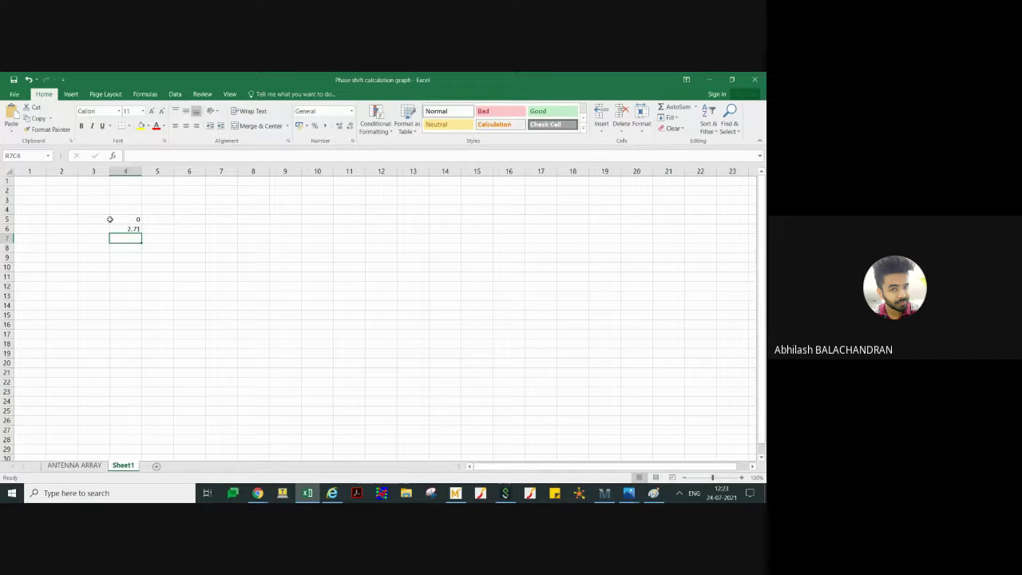
- Enter 5 in row 7 and 8 in row 8 of column 4, each with the unit dB in column 5
{"action": "type", "text": "5"}
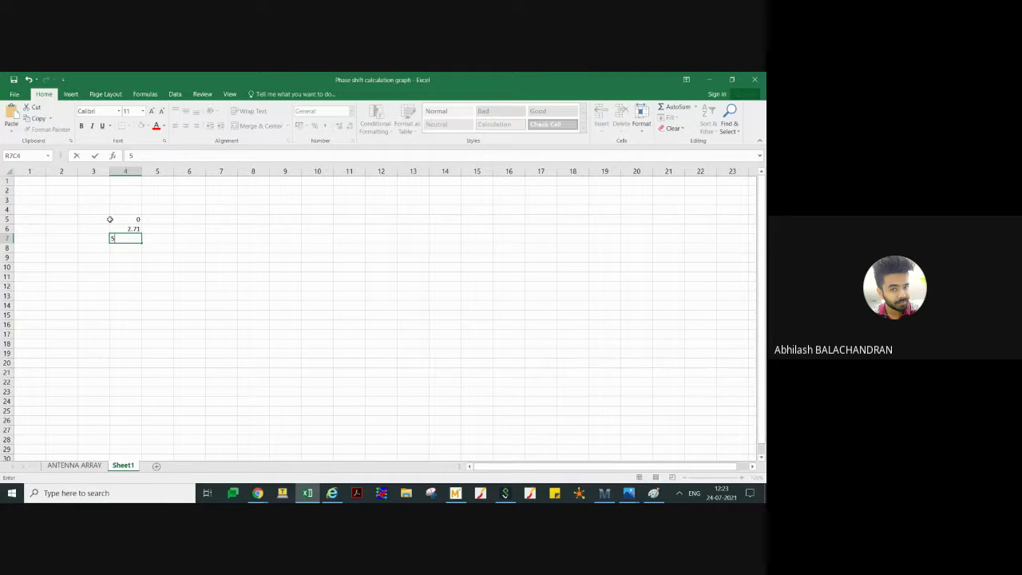
{"action": "left_click", "coordinate": [152, 239]}
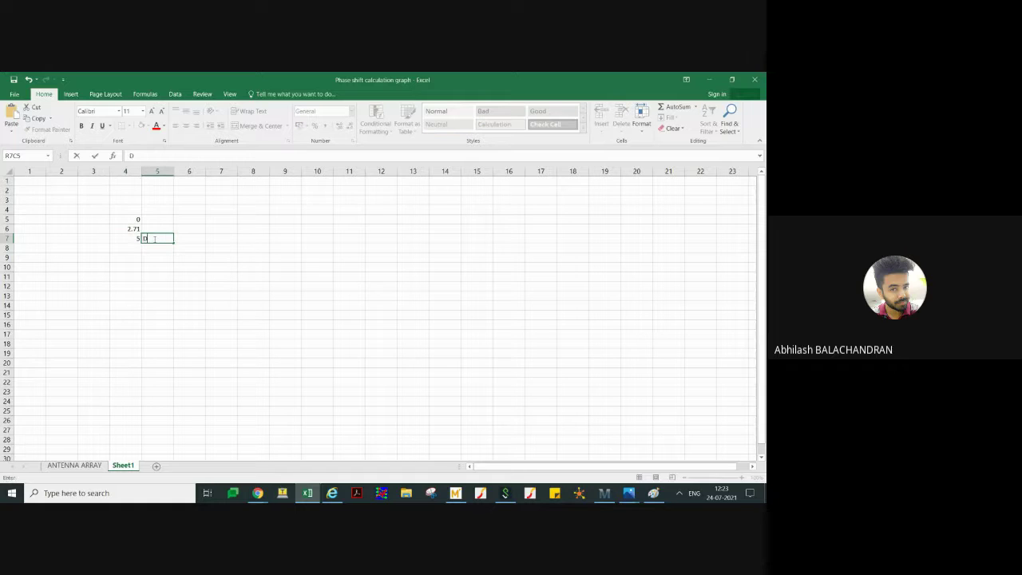
{"action": "type", "text": "dB"}
{"action": "key", "text": "Return"}
{"action": "left_click", "coordinate": [133, 248]}
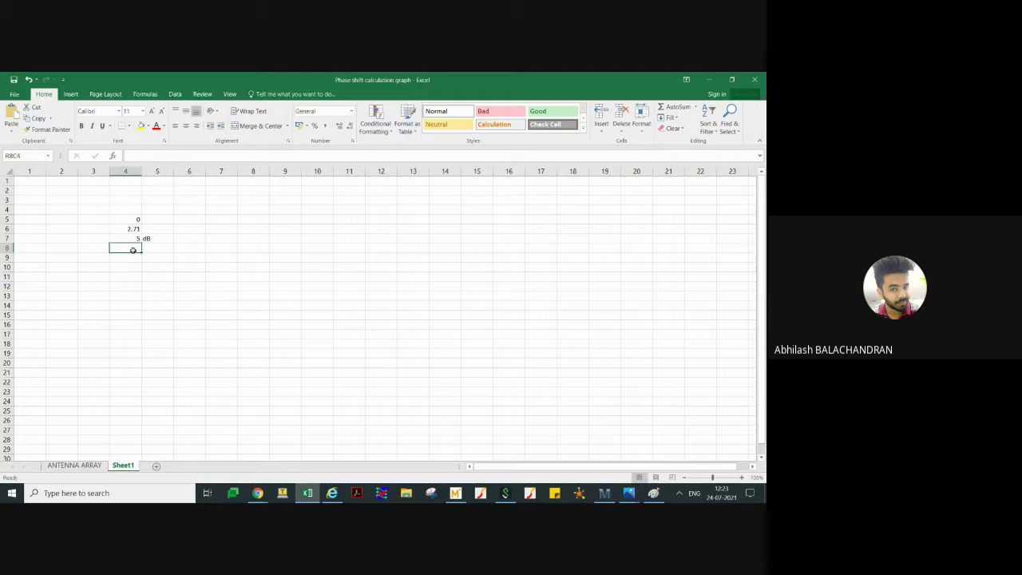
{"action": "type", "text": "8"}
{"action": "key", "text": "Tab"}
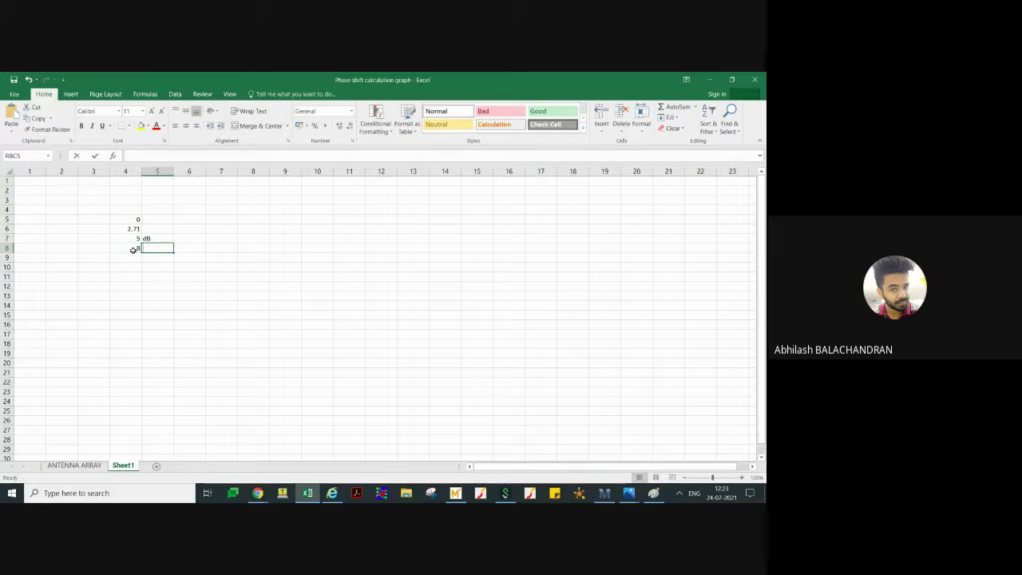
{"action": "type", "text": "dB"}
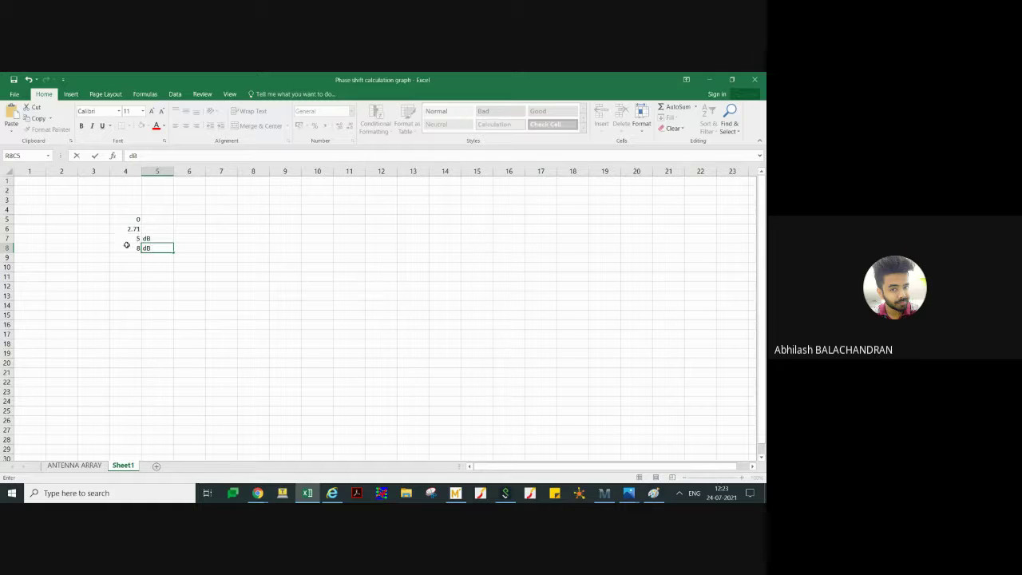
{"action": "left_click_drag", "start_coordinate": [132, 237], "coordinate": [135, 248]}
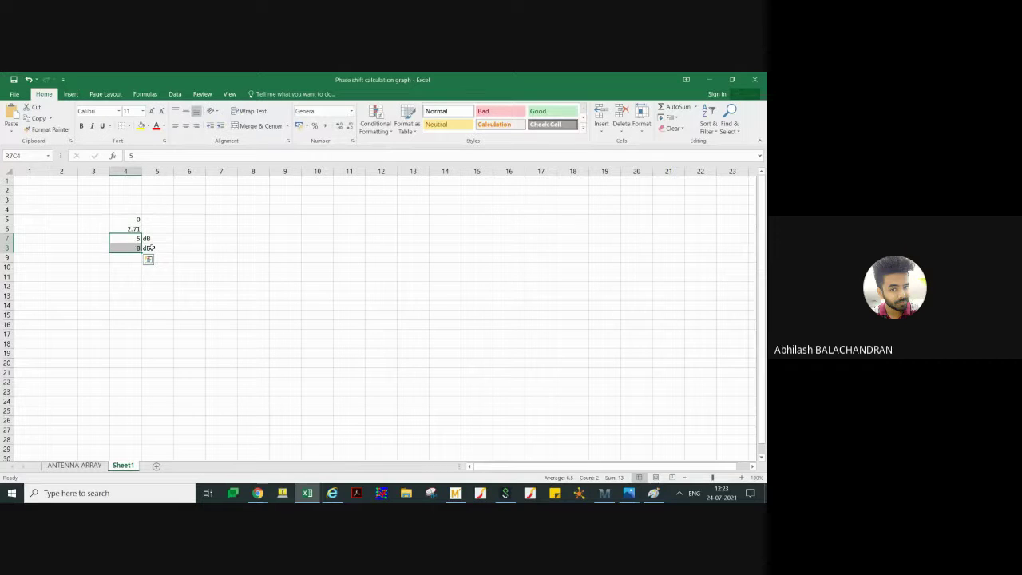
{"action": "left_click", "coordinate": [151, 246]}
{"action": "left_click", "coordinate": [136, 250]}
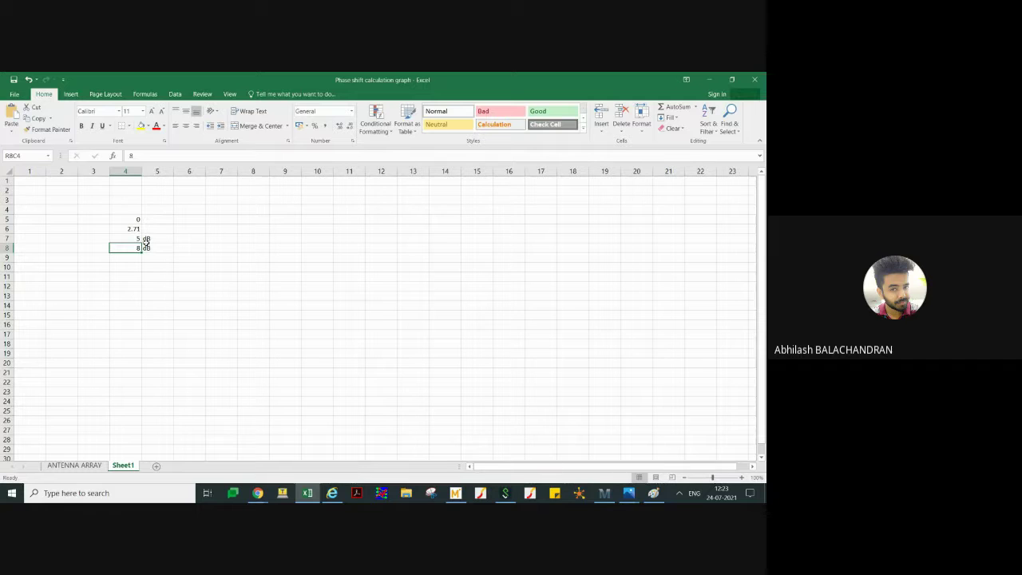
{"action": "left_click", "coordinate": [135, 257]}
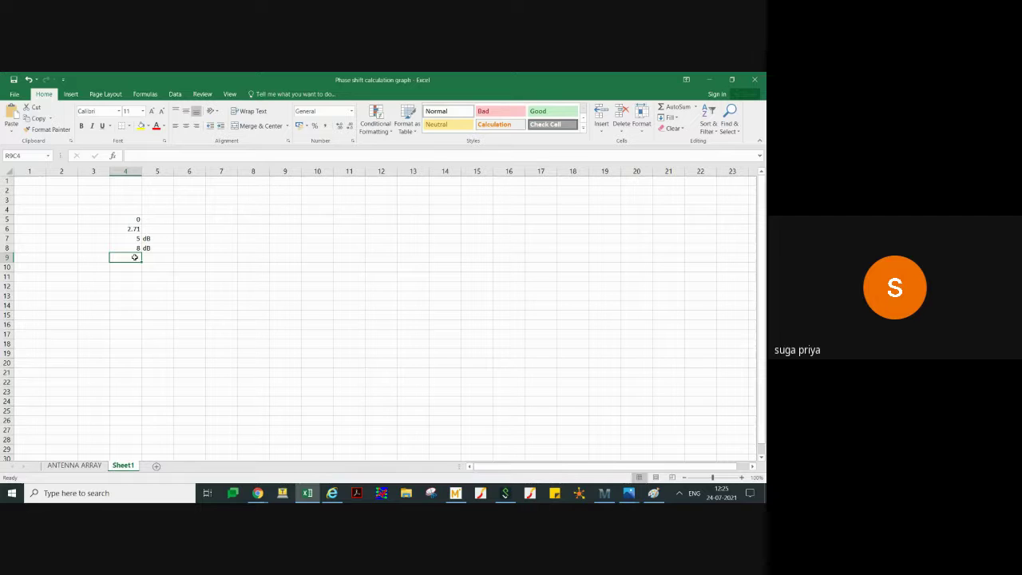
{"action": "left_click", "coordinate": [136, 219]}
{"action": "double_click", "coordinate": [136, 223]}
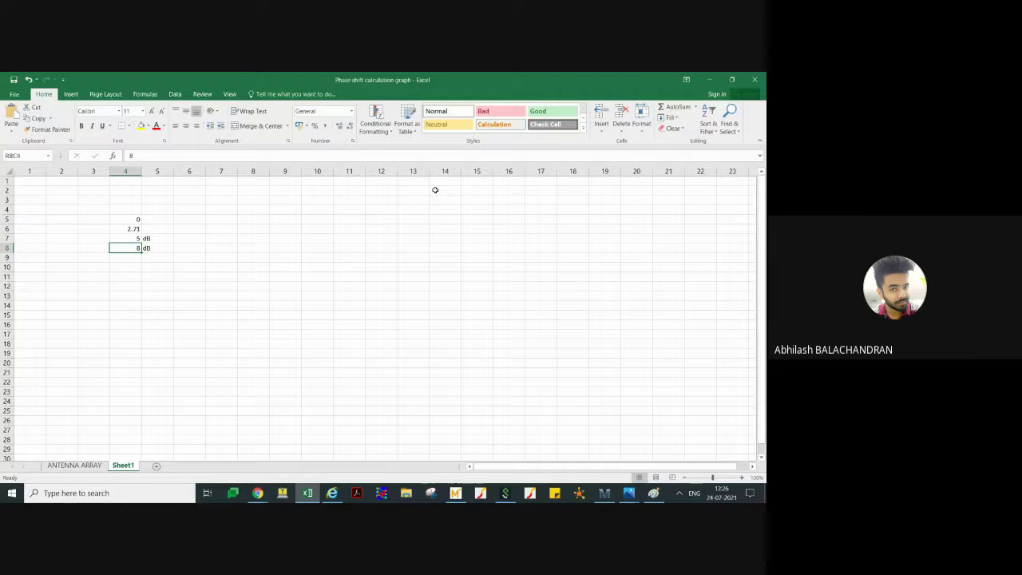
- Switch back to the Google Slides deck, present the "Any Queries?" slide full screen and end the slideshow
{"action": "key", "text": "alt+Tab"}
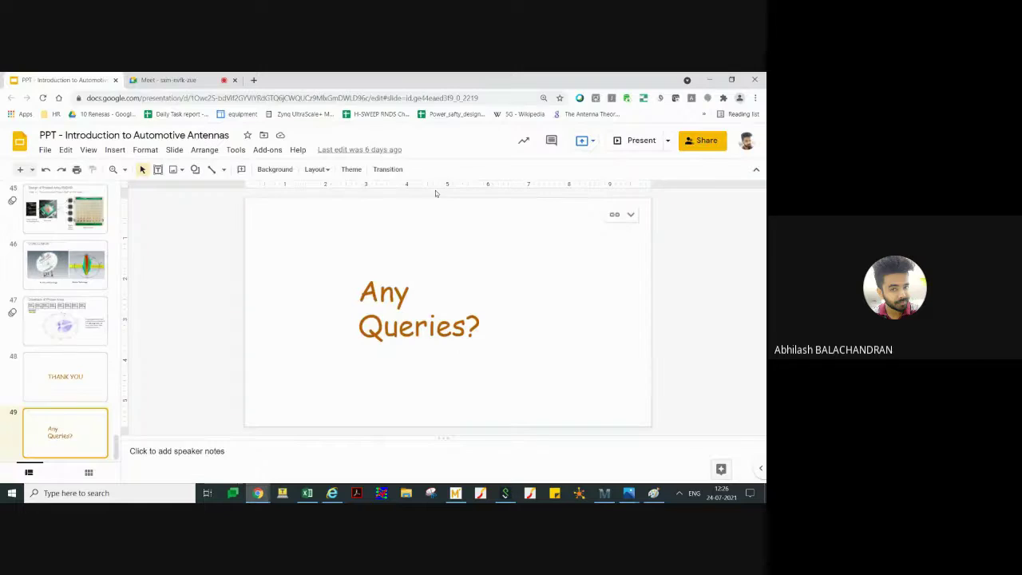
{"action": "left_click", "coordinate": [631, 143]}
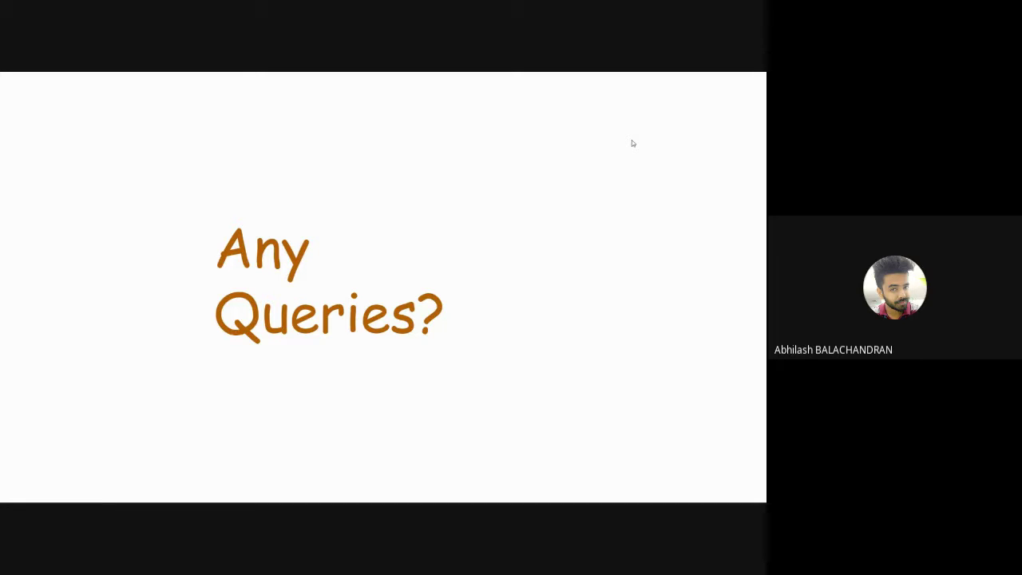
{"action": "key", "text": "Escape"}
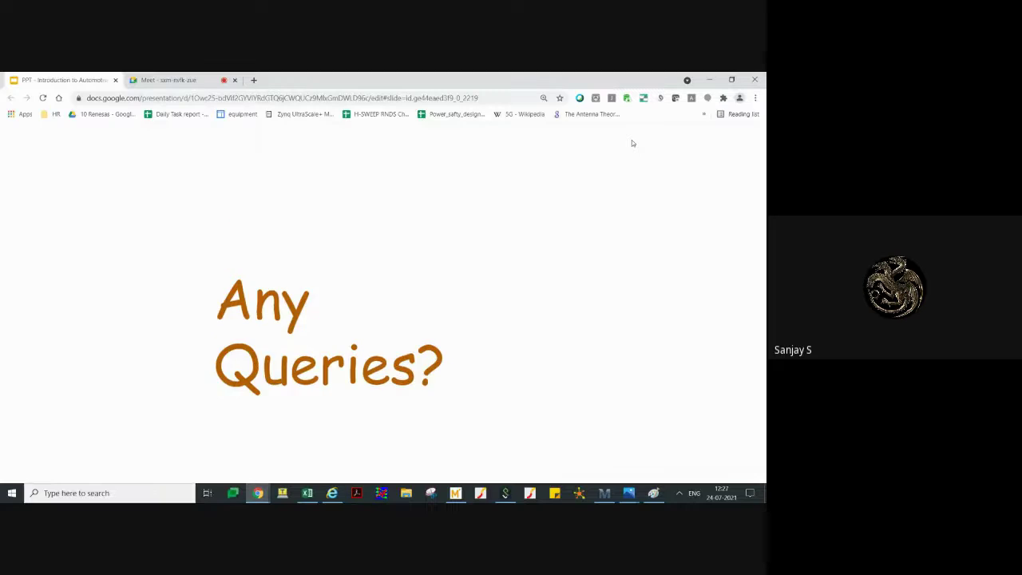
- Switch to the Google Meet call with its in-call messages and raise the sound volume to 100
{"action": "key", "text": "ctrl+Tab"}
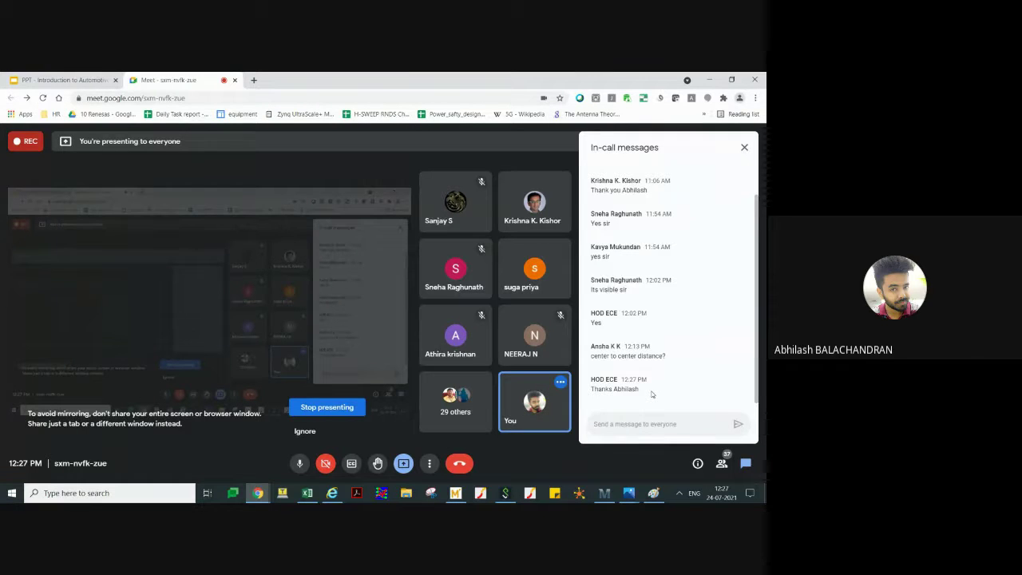
{"action": "key", "text": "XF86AudioRaiseVolume"}
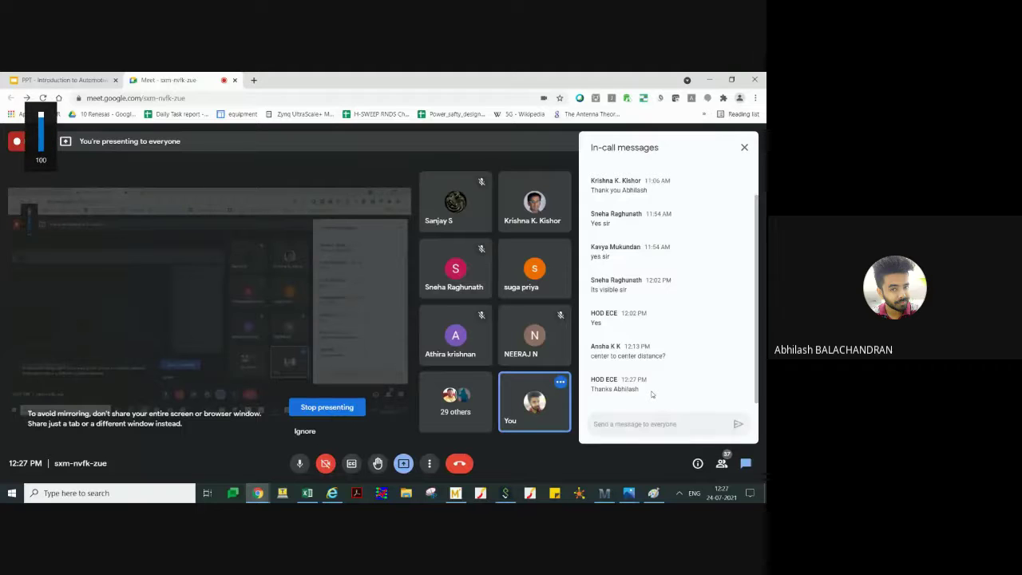